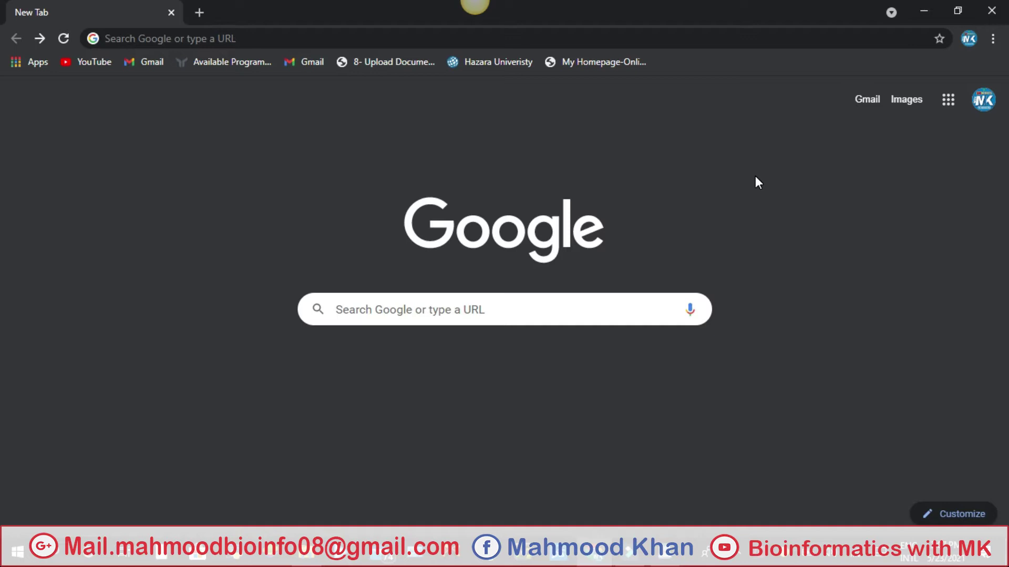
Search Google for 'sopma server'
left_click(138, 38)
type("sopma server")
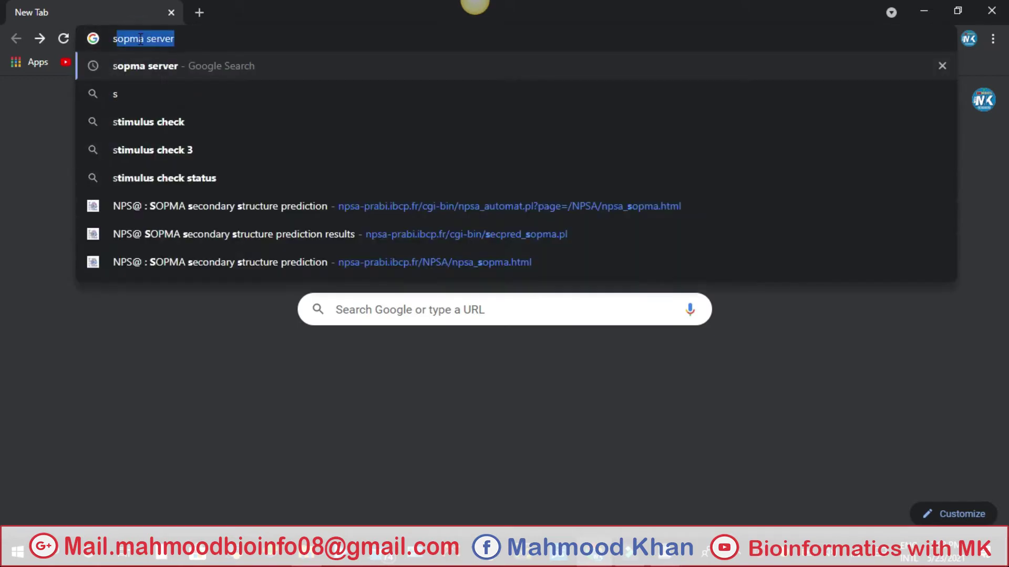
key("Return")
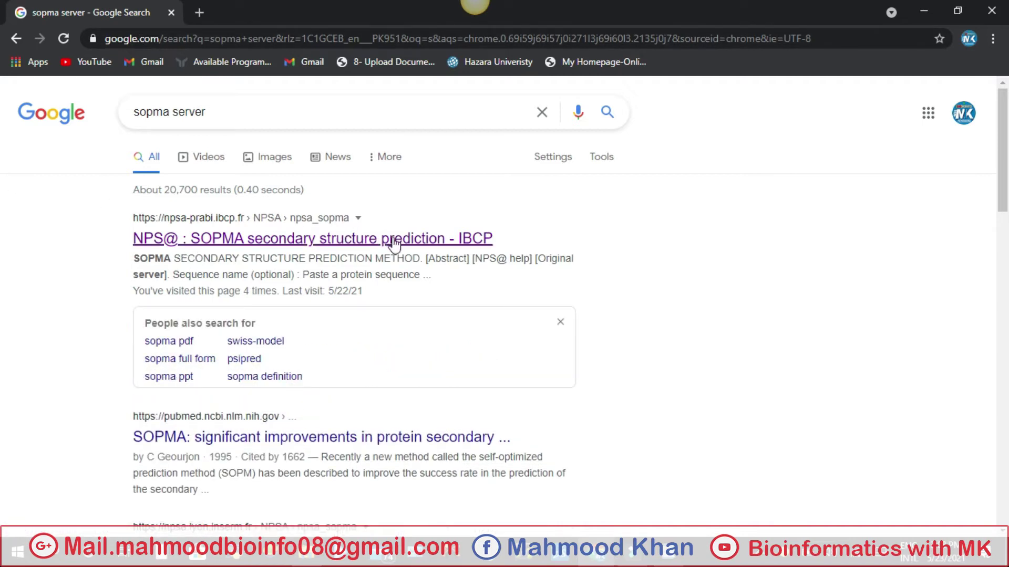
Open the NPS@ SOPMA prediction page and pick trim35 as the sequence name
left_click(333, 242)
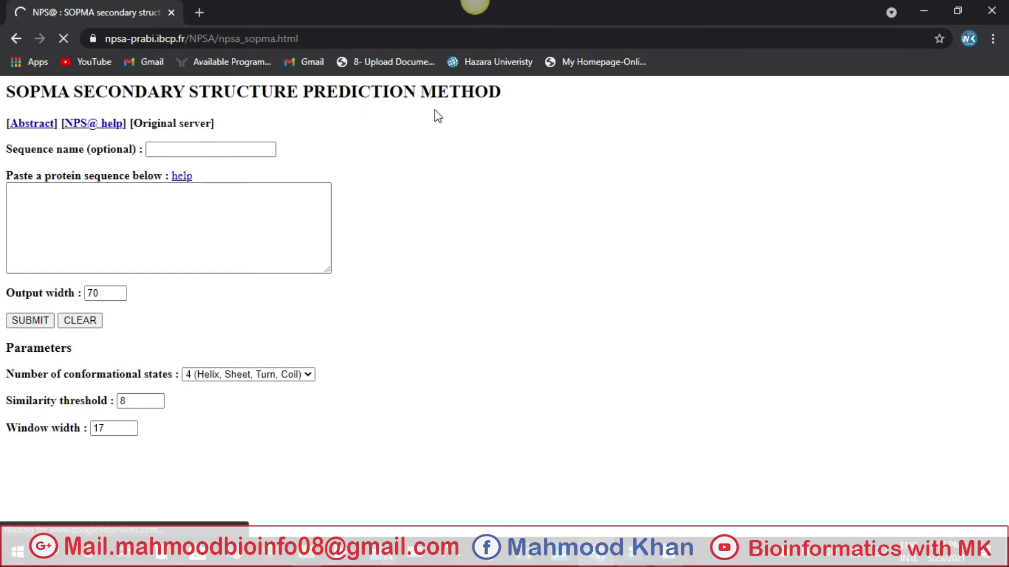
left_click(149, 150)
left_click(170, 149)
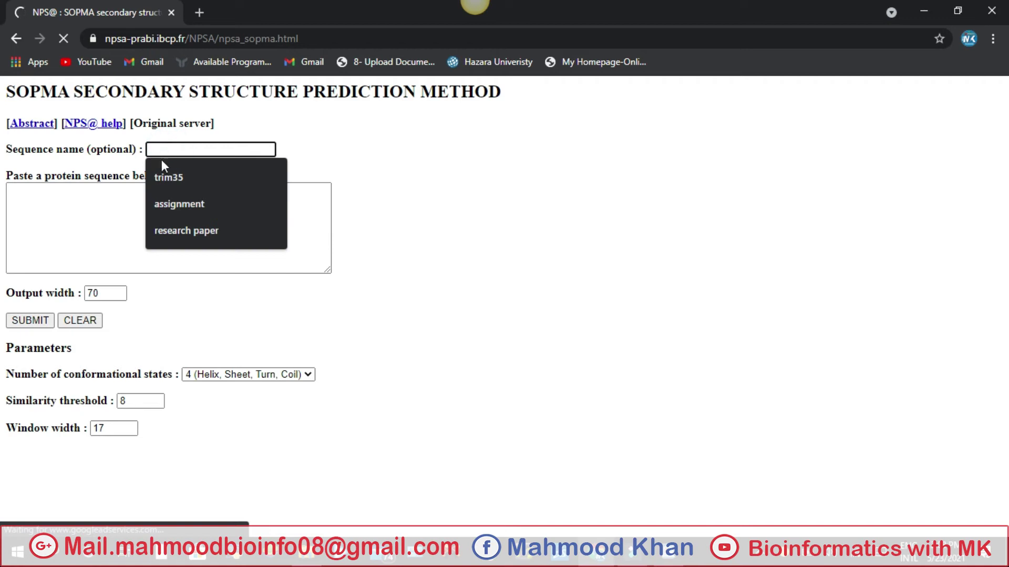
left_click(169, 170)
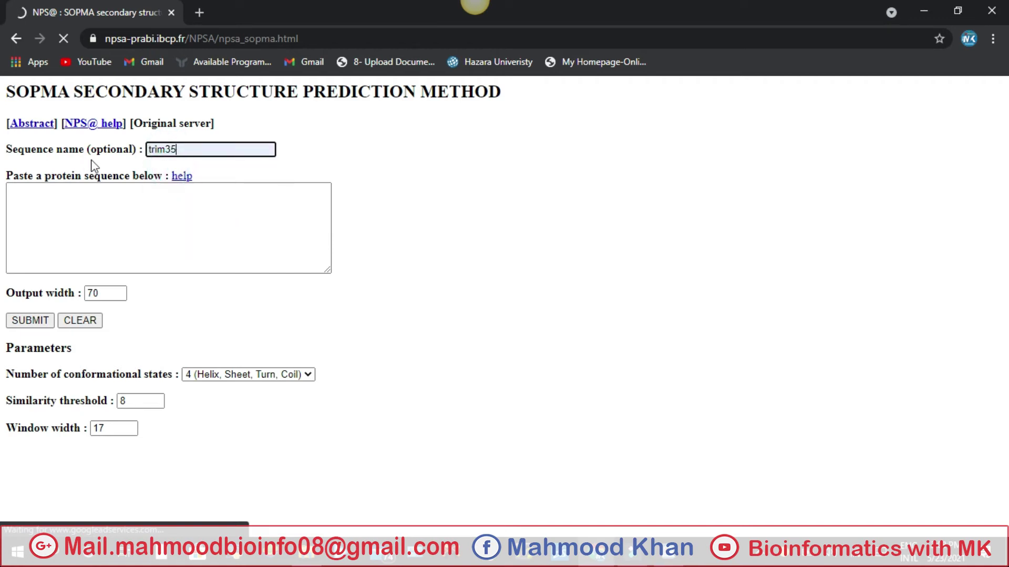
Get the protein sequence from the WordPad document and return to the SOPMA form
left_click(83, 234)
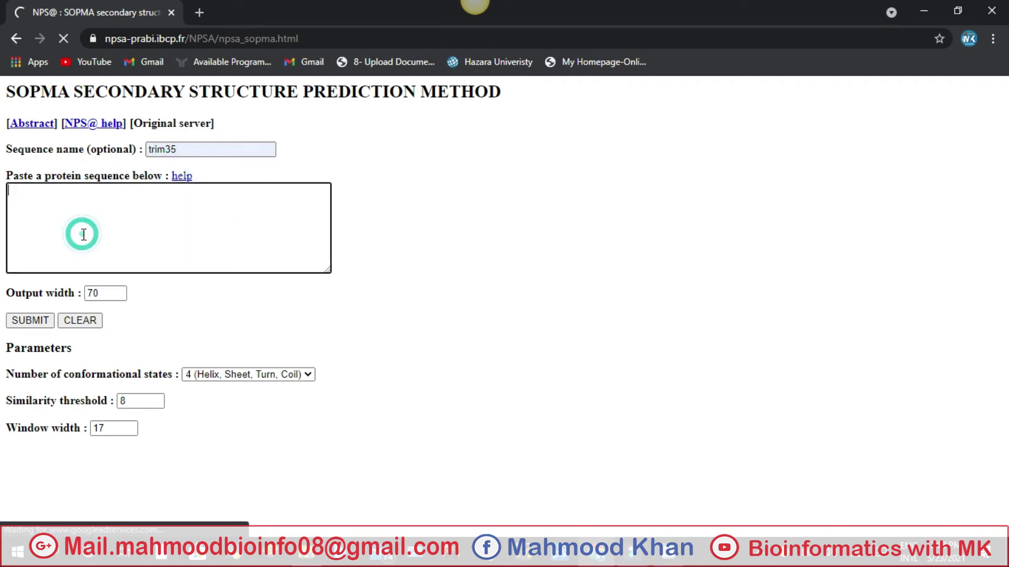
left_click(660, 497)
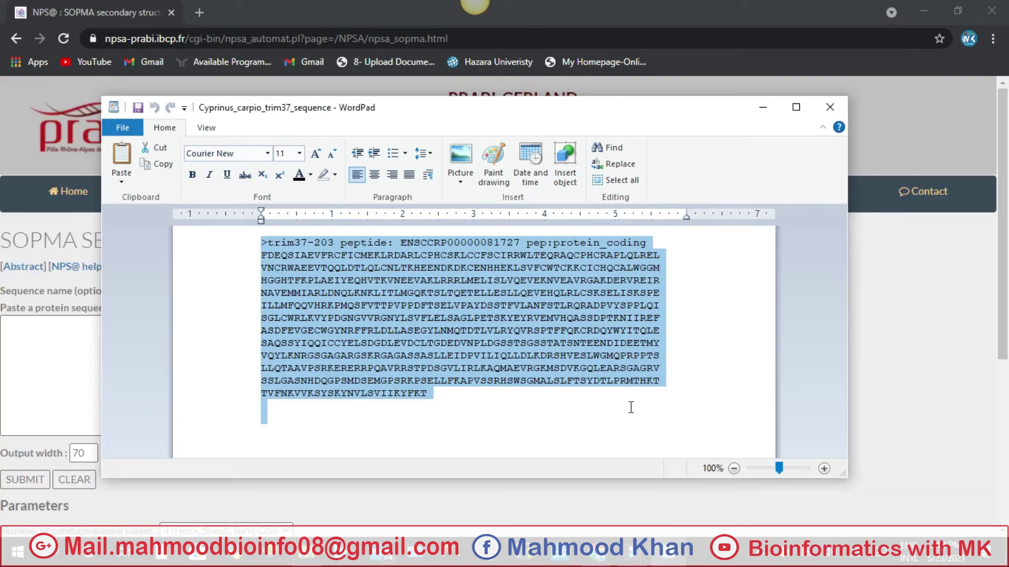
left_click(881, 345)
Paste the TRIM35 protein sequence and name it trim35 from the autofill suggestions
left_click(91, 415)
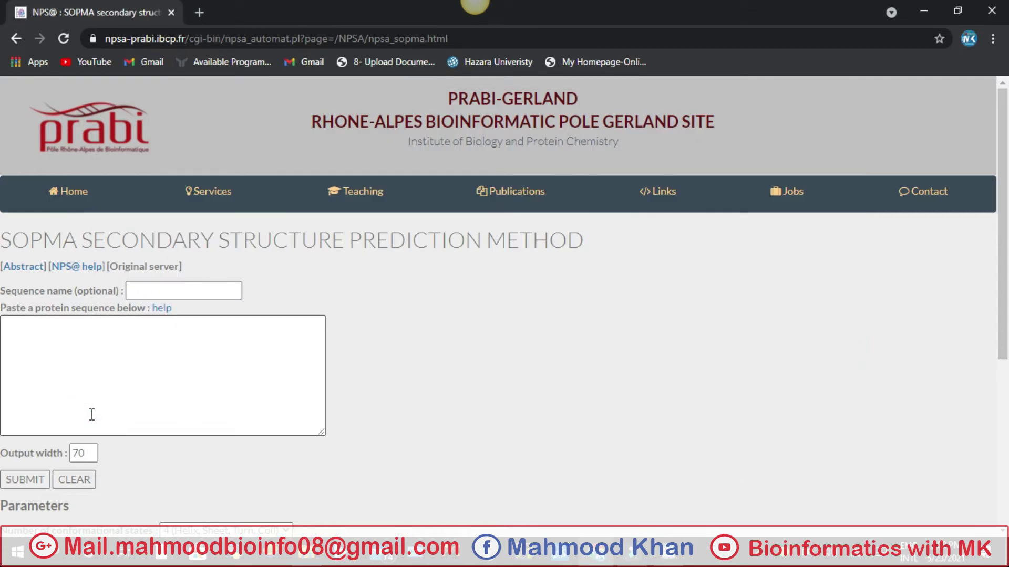
key("ctrl+v")
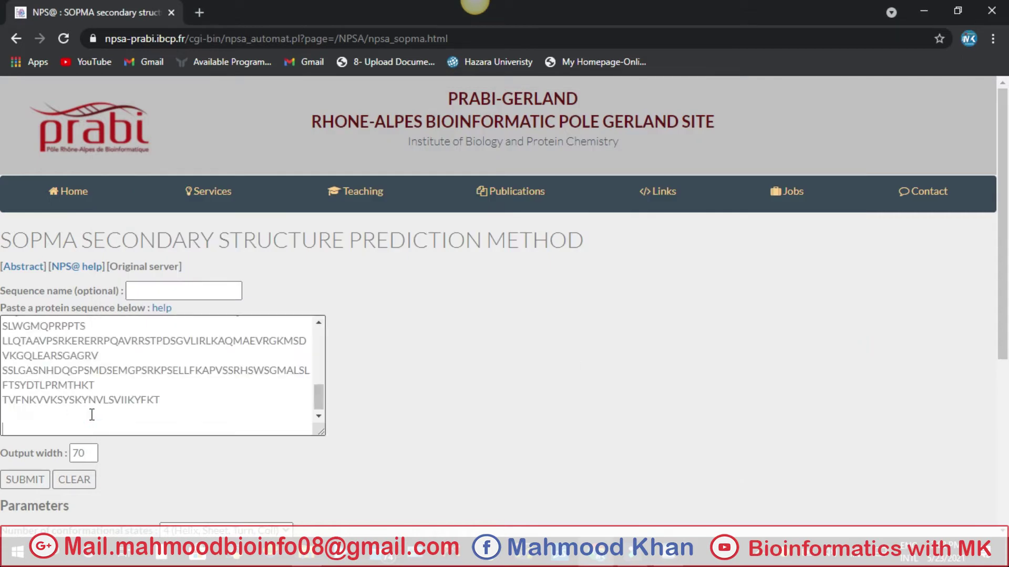
left_click(149, 286)
left_click(149, 286)
type("tr")
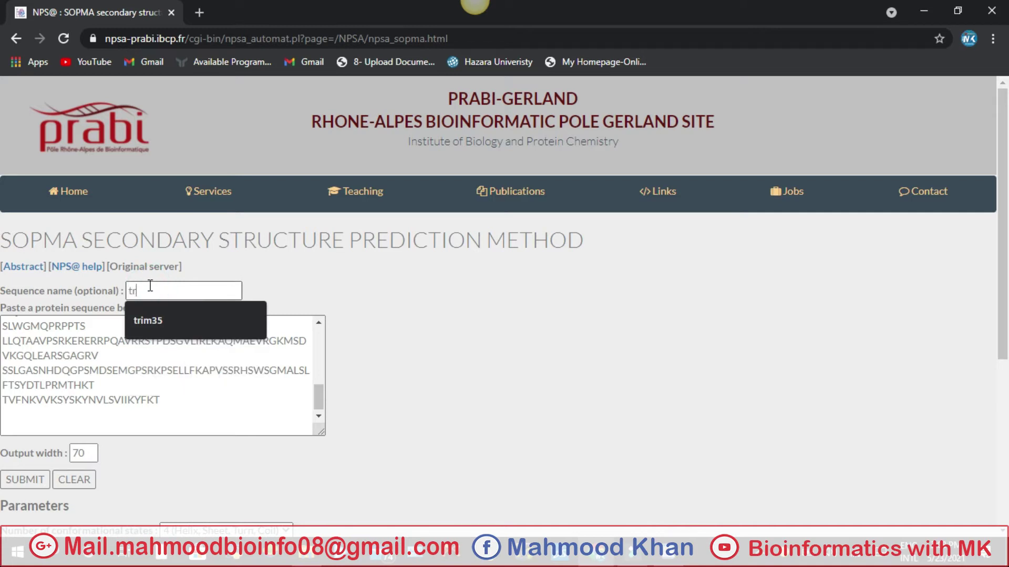
key("Down")
key("Return")
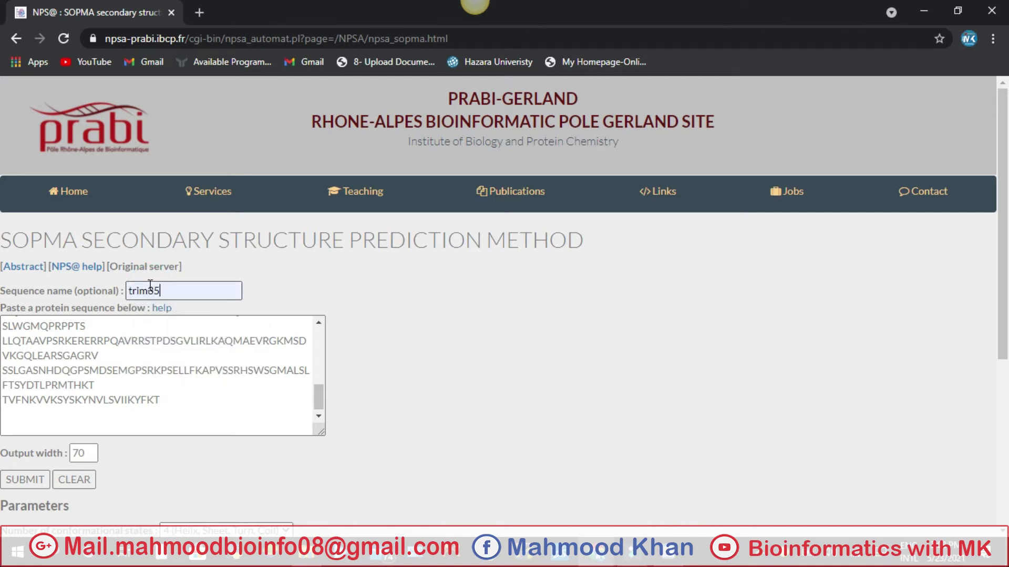
Keep 4 conformational states (helix, sheet, turn, coil) with threshold 8 and window 17
left_click_drag(1002, 179, 1002, 294)
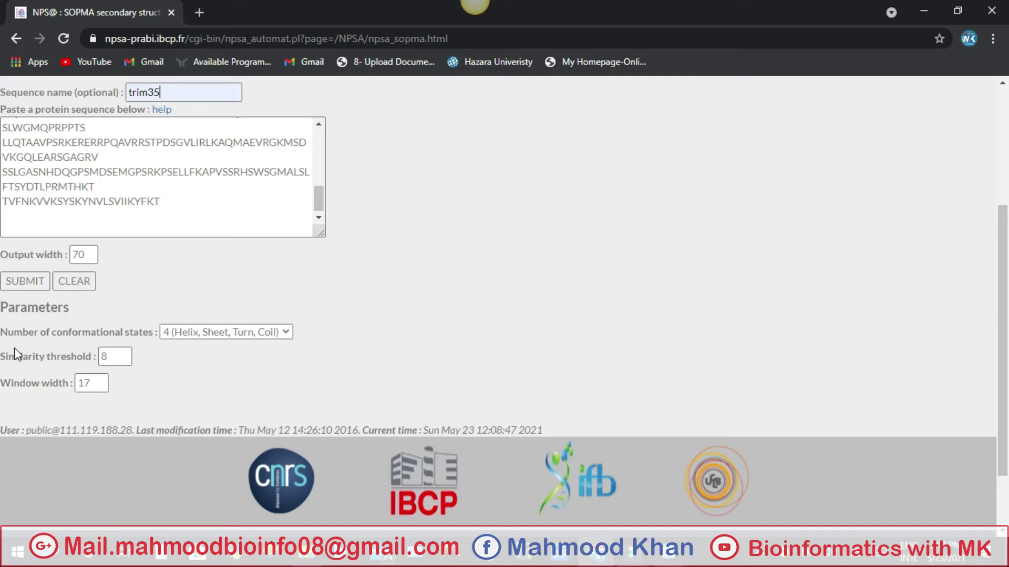
left_click(112, 356)
left_click(284, 332)
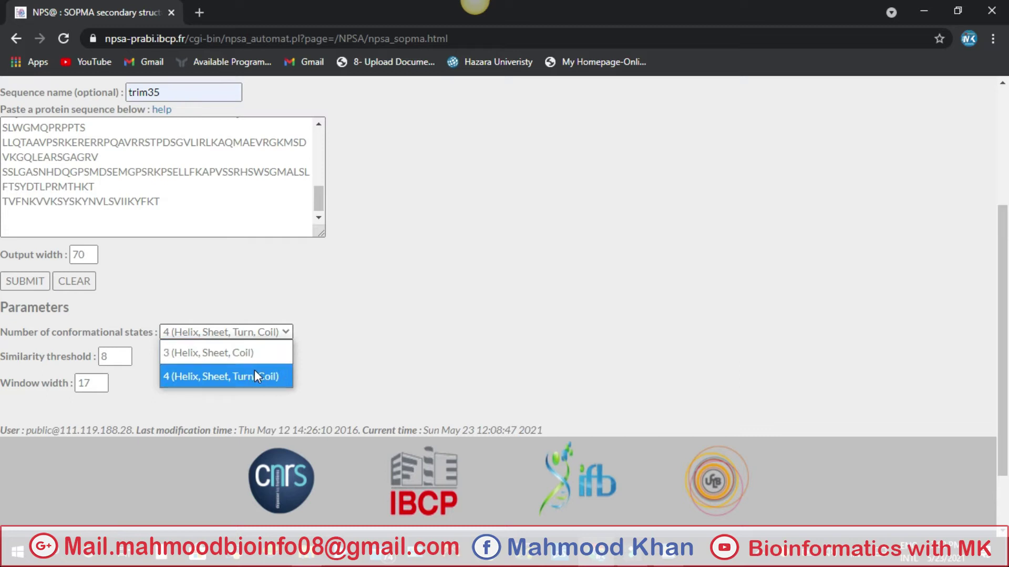
left_click(254, 376)
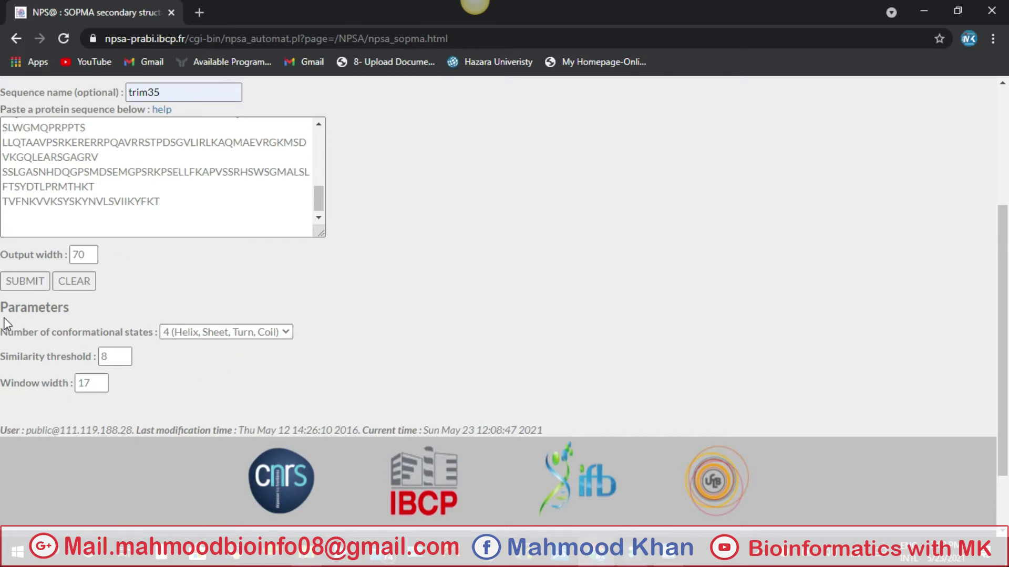
Submit trim35 for prediction and scroll down the annotated 685-residue result
left_click(16, 284)
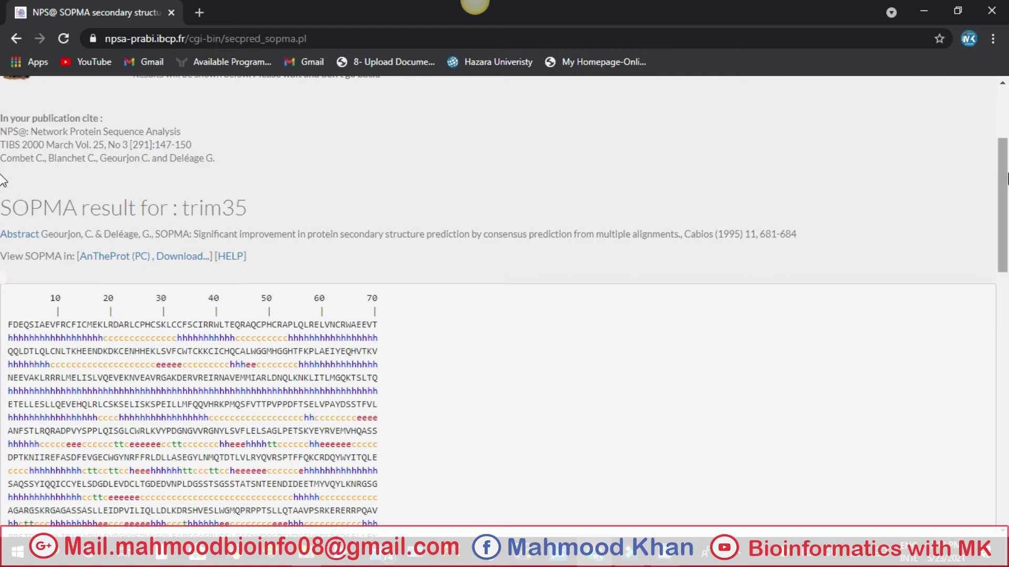
scroll(2, 182, "down", 1)
scroll(3, 192, "down", 3)
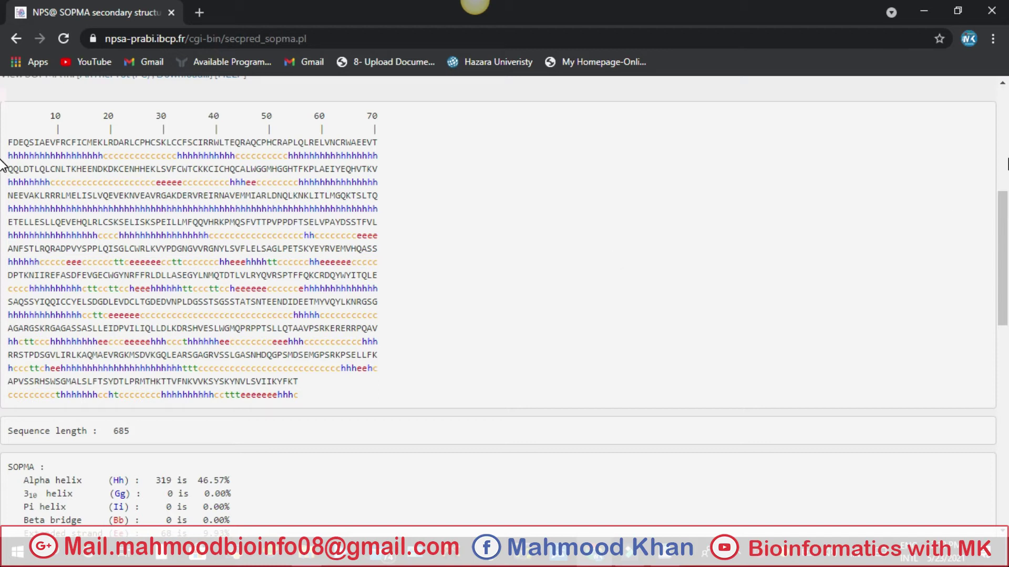
Scroll to the statistics: 46.57% helix, 9.93% strand, 4.23% turn, 39.27% coil
scroll(2, 210, "down", 4)
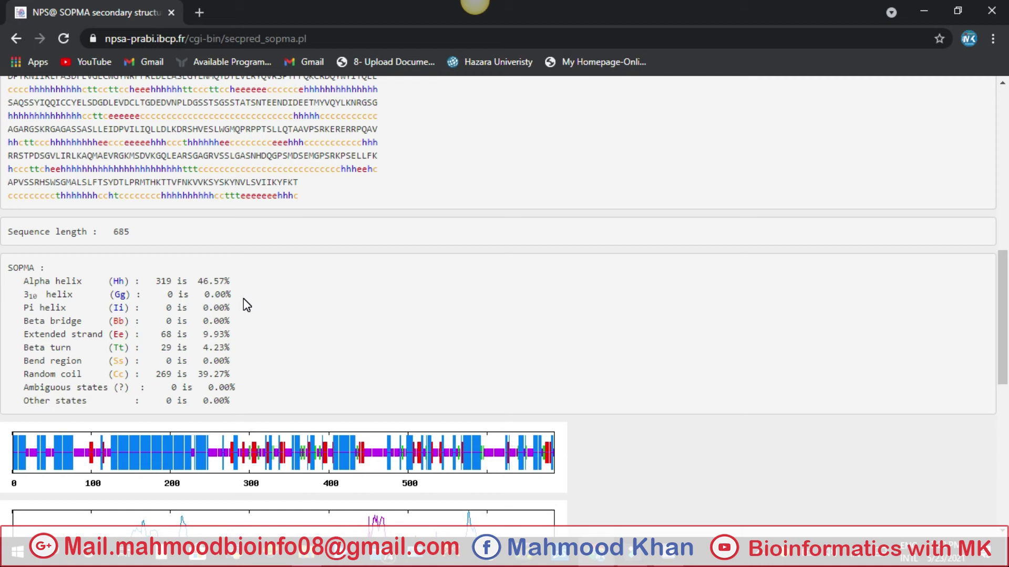
Scroll past the statistics to the profile graphs, Parameters and result-file links
scroll(247, 305, "down", 3)
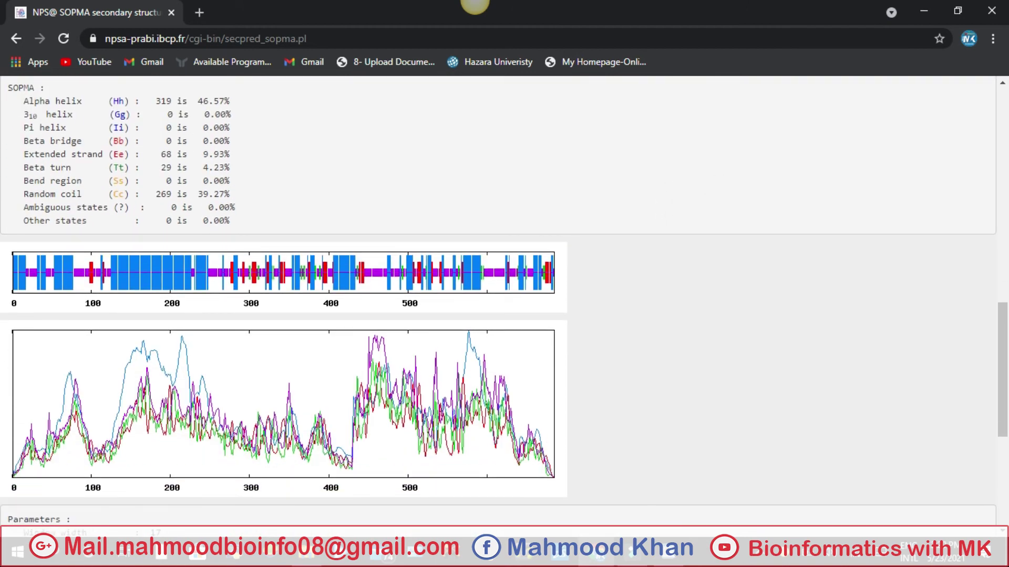
scroll(504, 305, "down", 1)
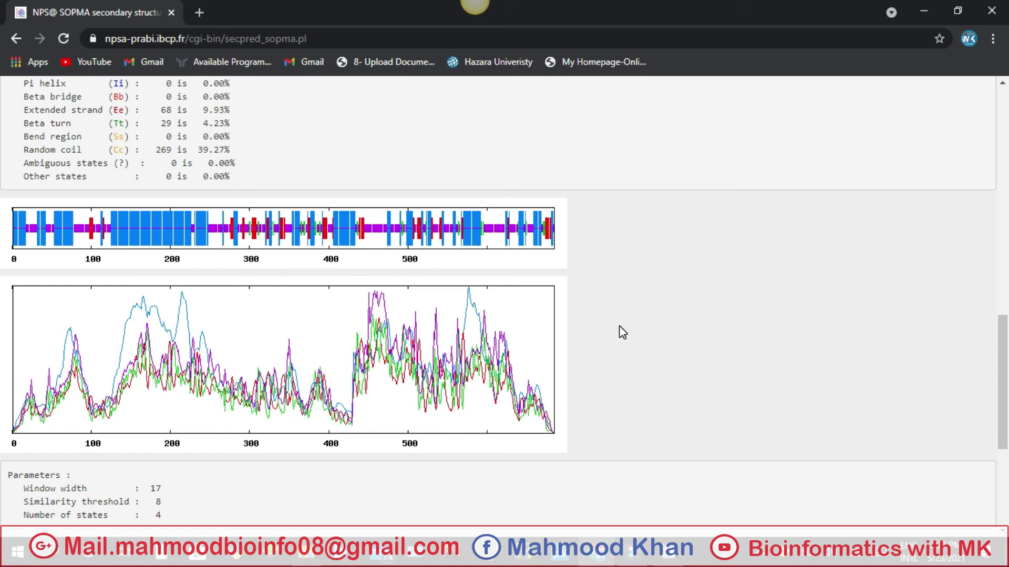
scroll(2, 359, "down", 3)
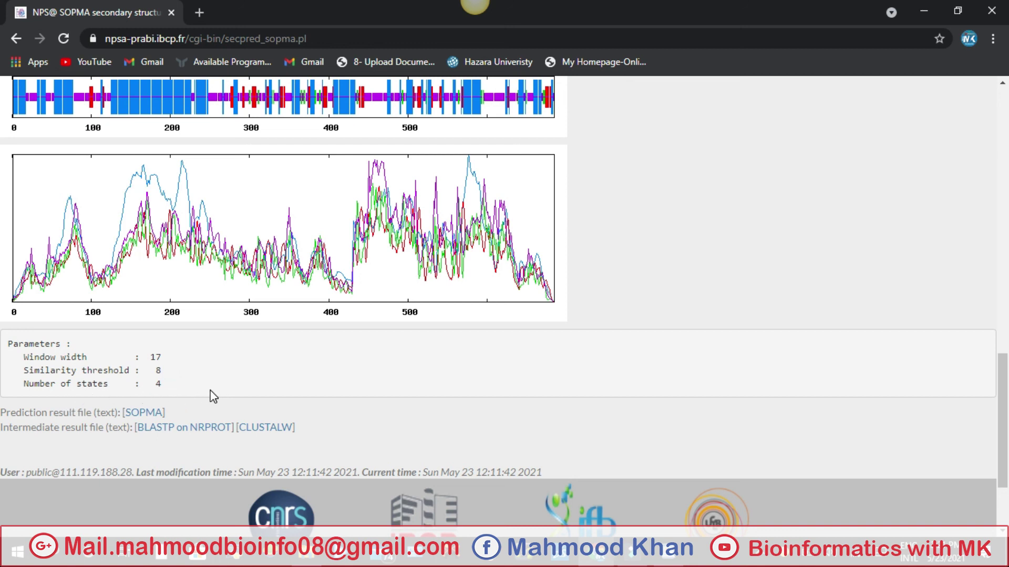
Scroll back up to the 685-residue sequence with its h/e/t/c prediction lines
left_click_drag(1004, 425, 1005, 305)
mouse_move(1004, 269)
left_mouse_down()
mouse_move(1004, 226)
mouse_move(1004, 368)
mouse_move(1006, 256)
left_mouse_up()
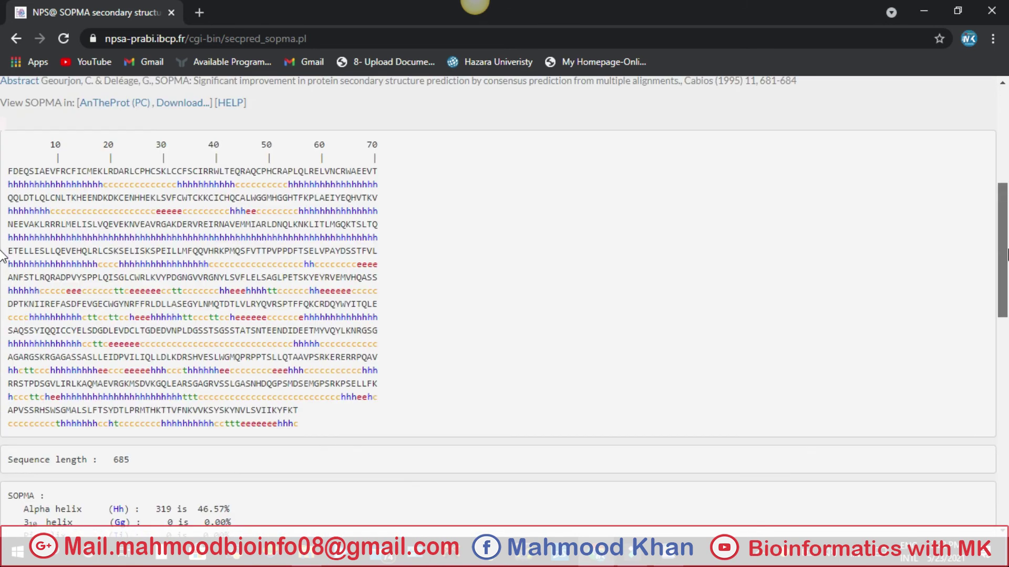